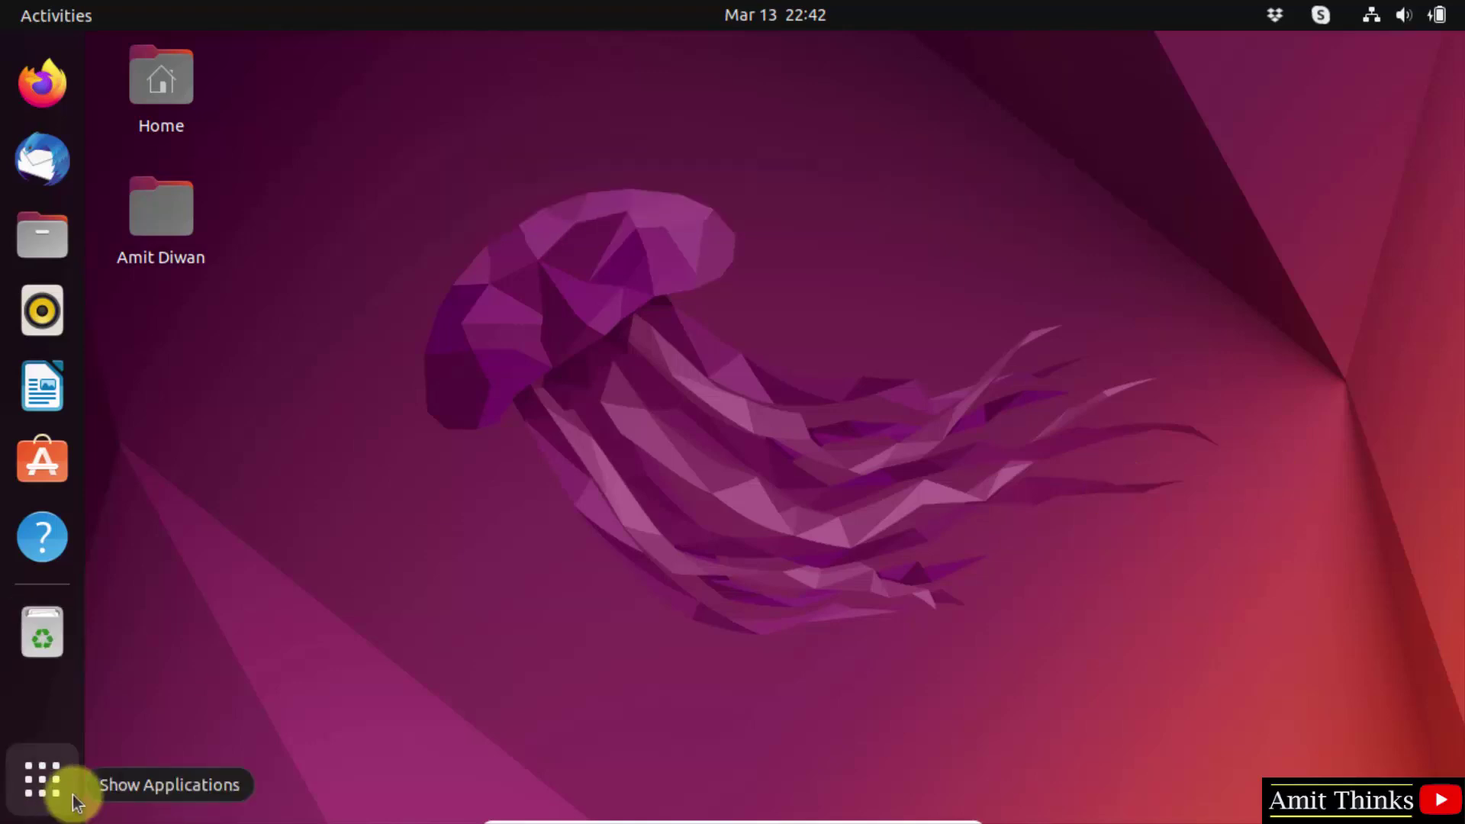
Launch the Terminal application from the GNOME applications overview.
{"action": "left_click", "coordinate": [43, 782]}
{"action": "type", "text": "t"}
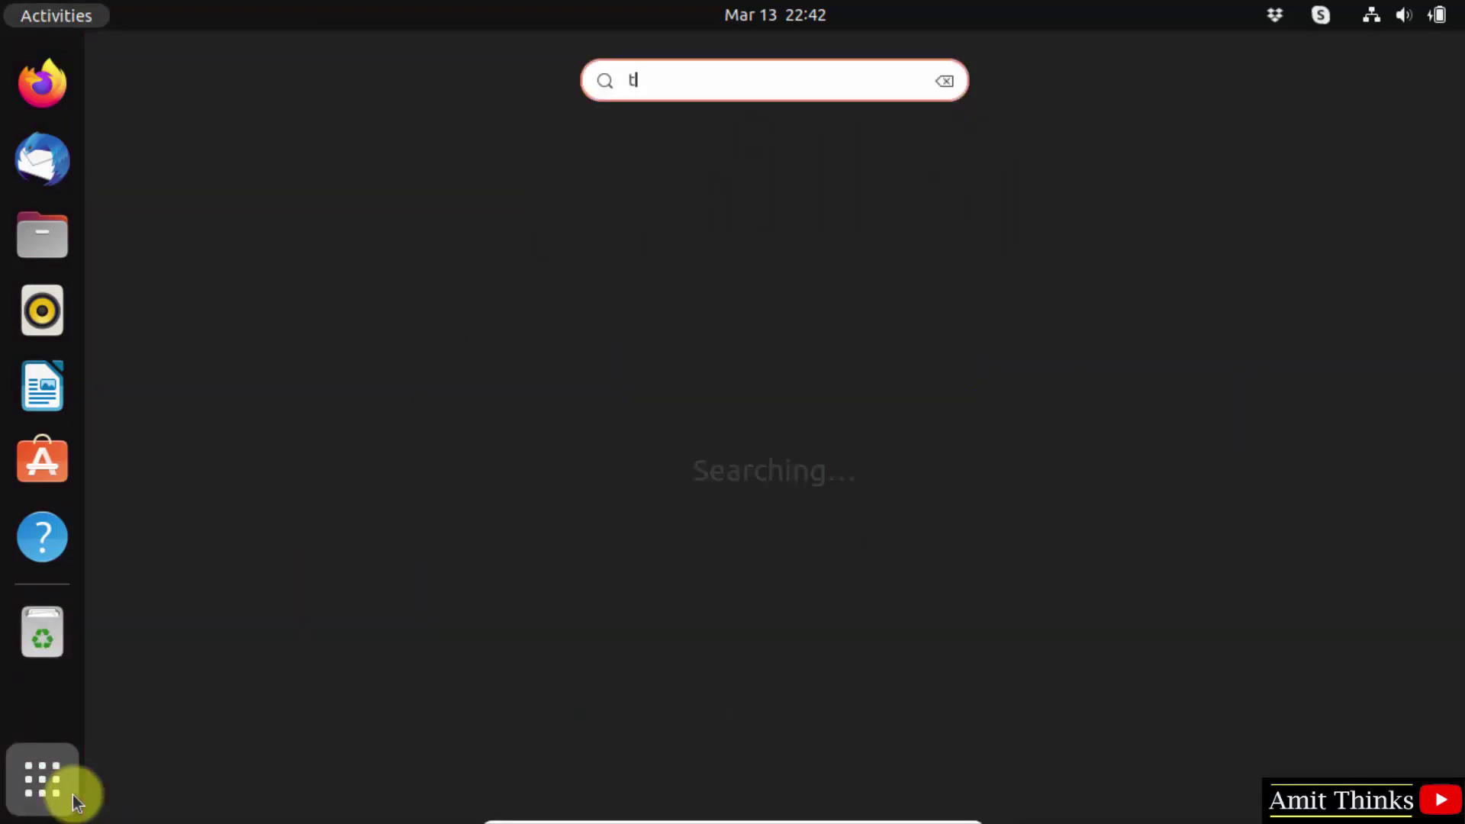
{"action": "type", "text": "erminal"}
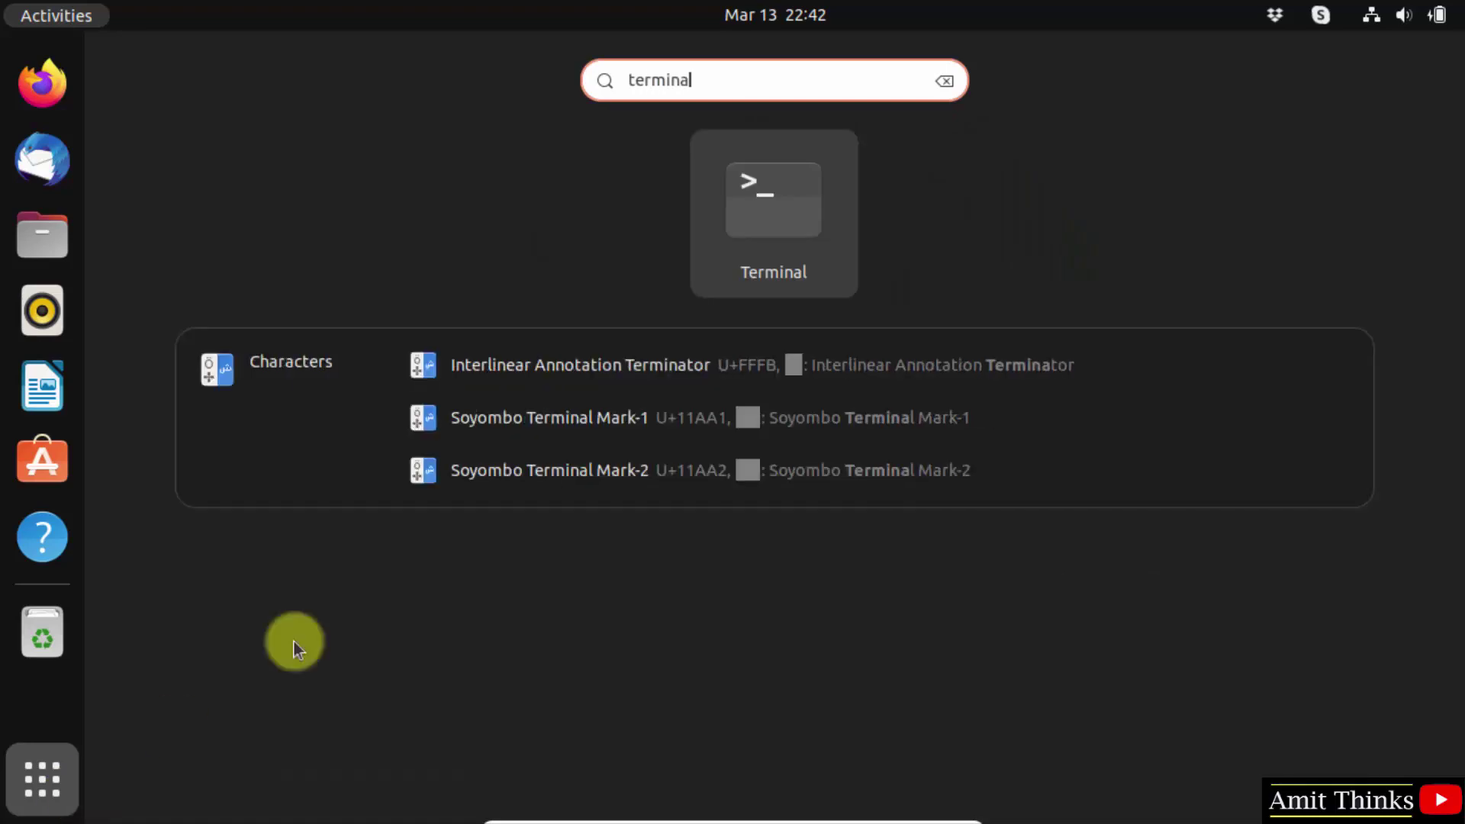
{"action": "left_click", "coordinate": [812, 224]}
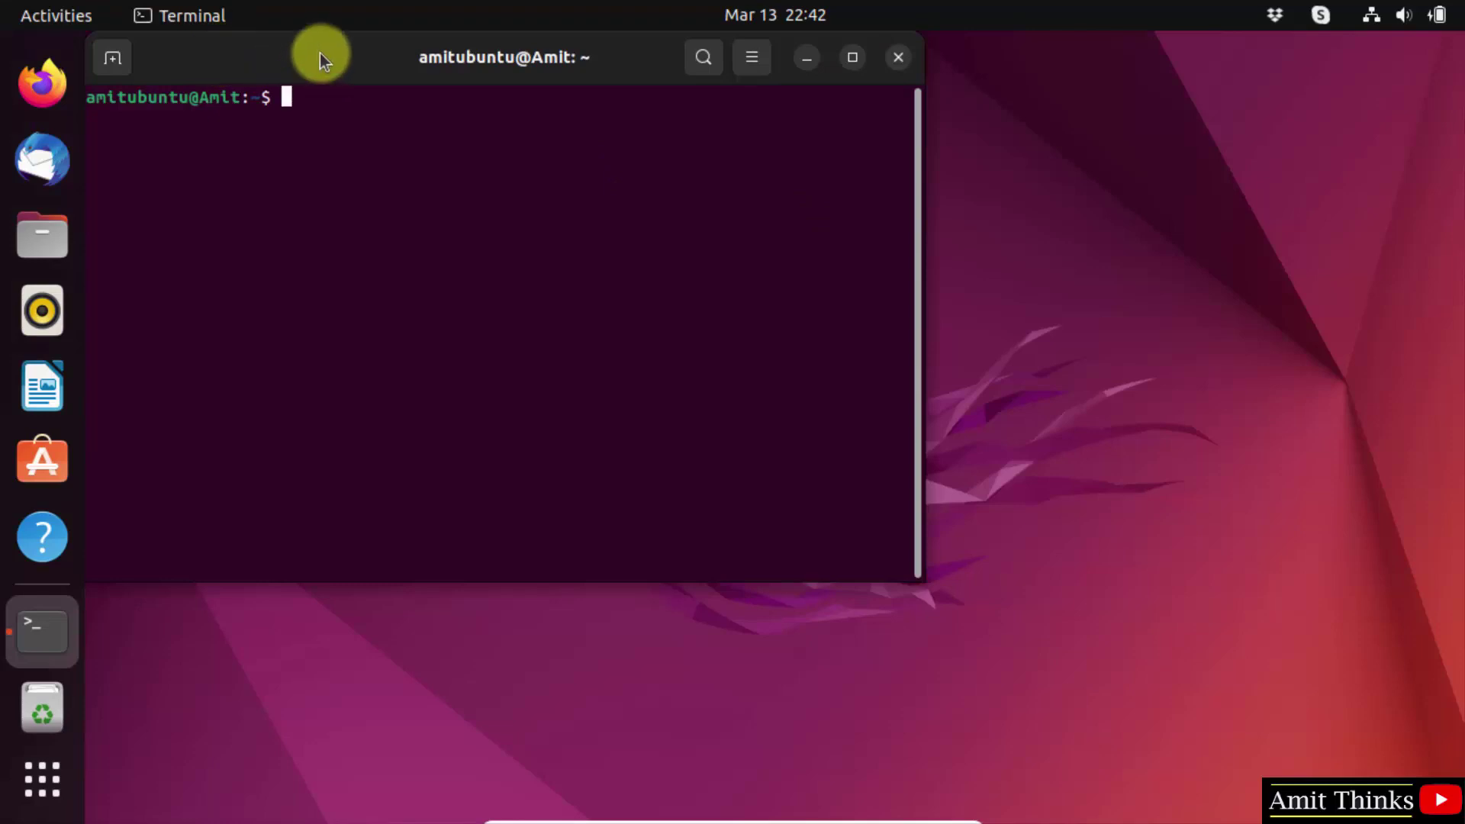
Run sudo apt install python3 with the password; it reports 3.10.6 already newest.
{"action": "mouse_move", "coordinate": [358, 77]}
{"action": "left_mouse_down"}
{"action": "mouse_move", "coordinate": [602, 160]}
{"action": "mouse_move", "coordinate": [586, 157]}
{"action": "left_mouse_up"}
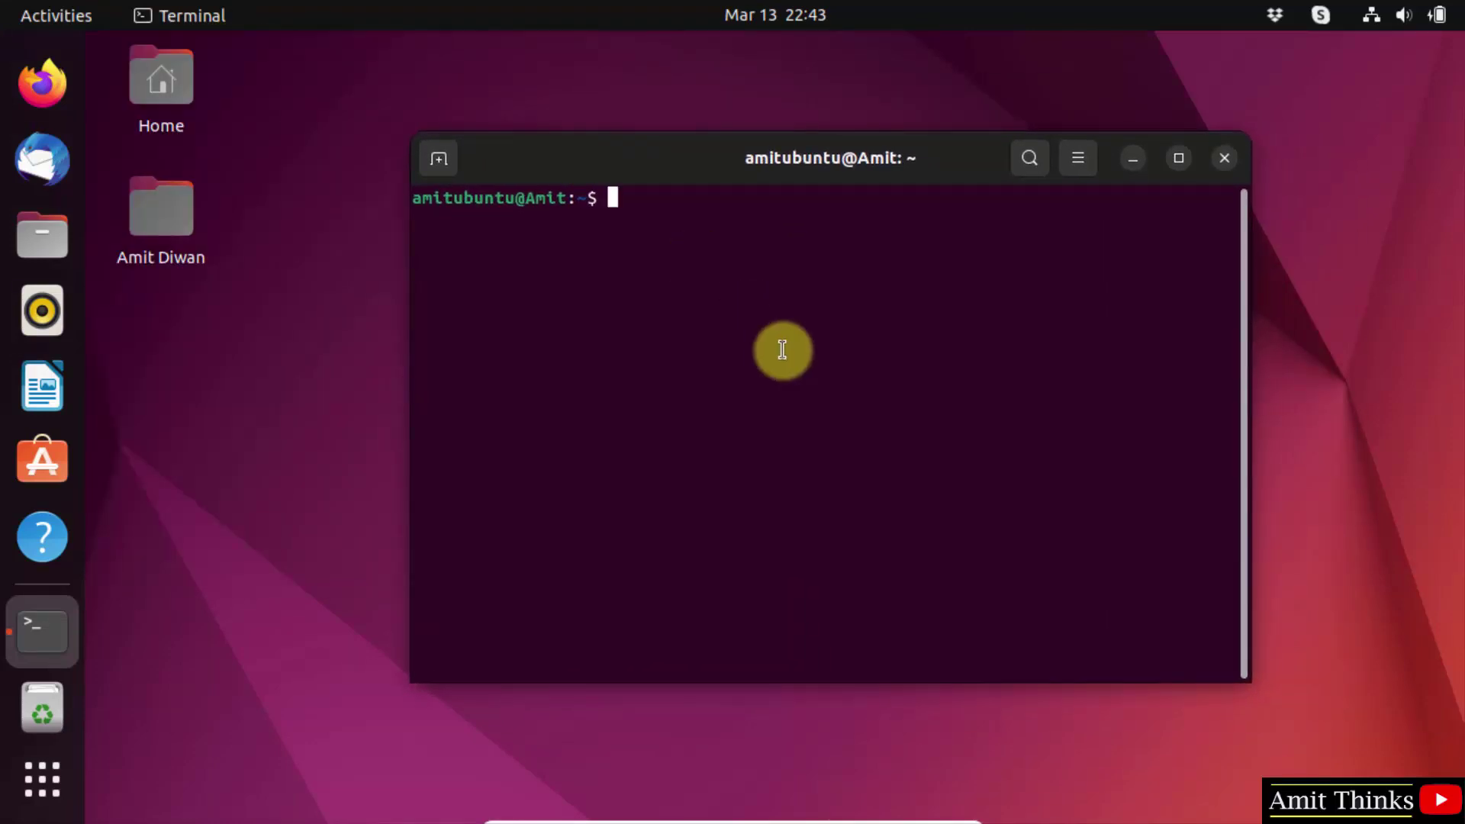
{"action": "left_click_drag", "start_coordinate": [696, 157], "coordinate": [634, 157]}
{"action": "type", "text": "sudo "}
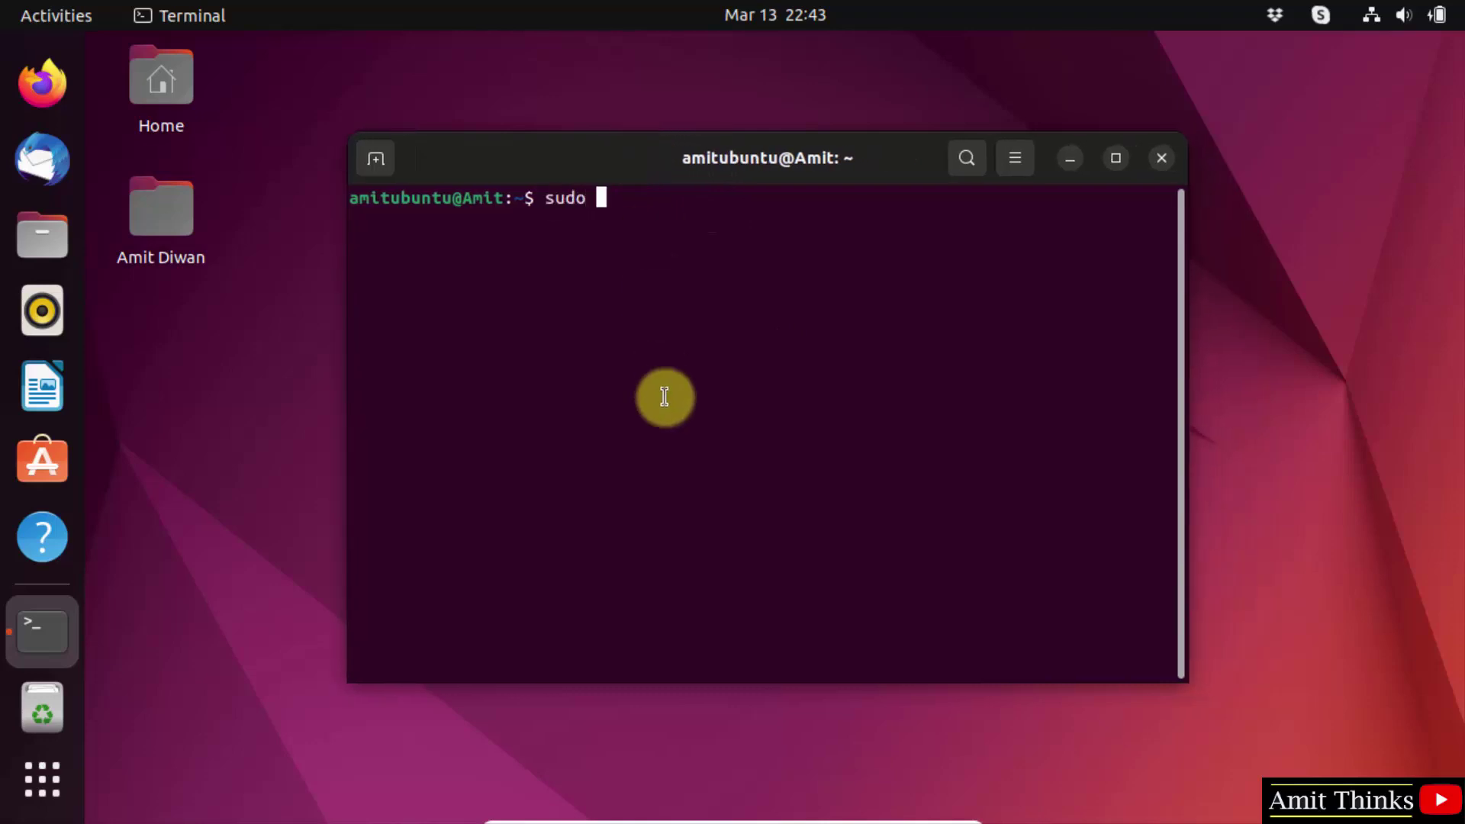
{"action": "type", "text": "apt install "}
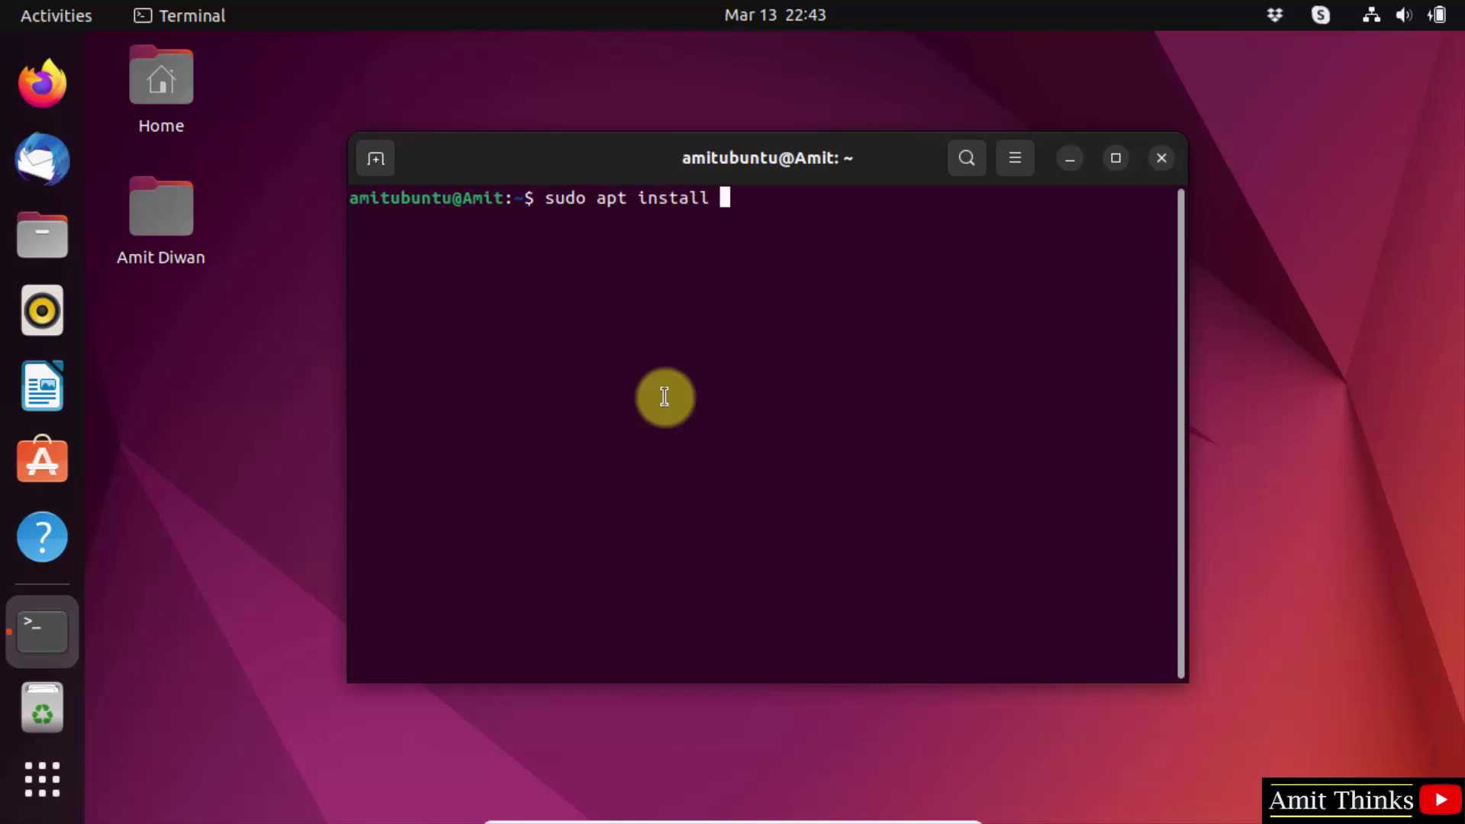
{"action": "type", "text": "python3"}
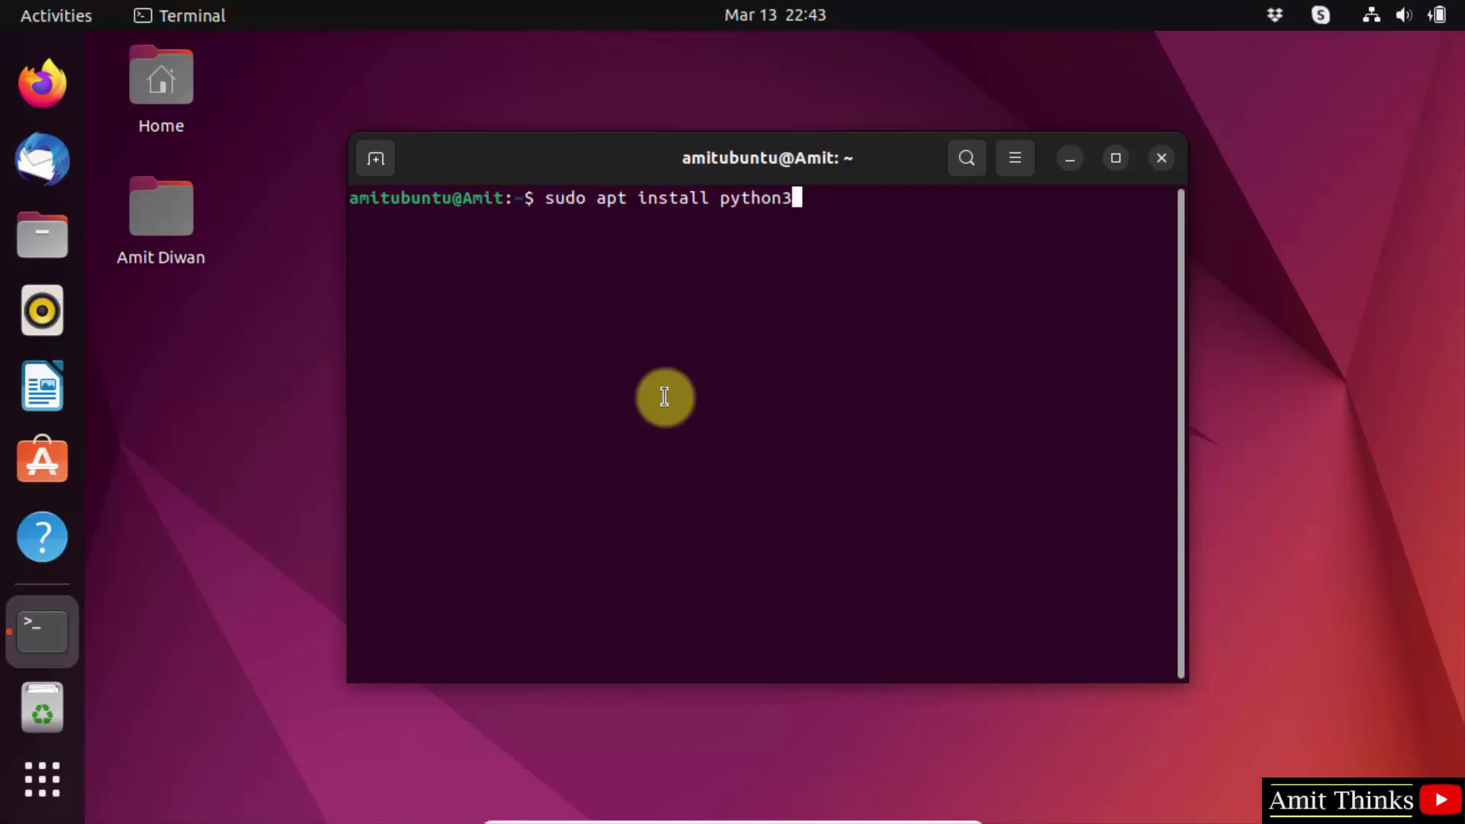
{"action": "key", "text": "Return"}
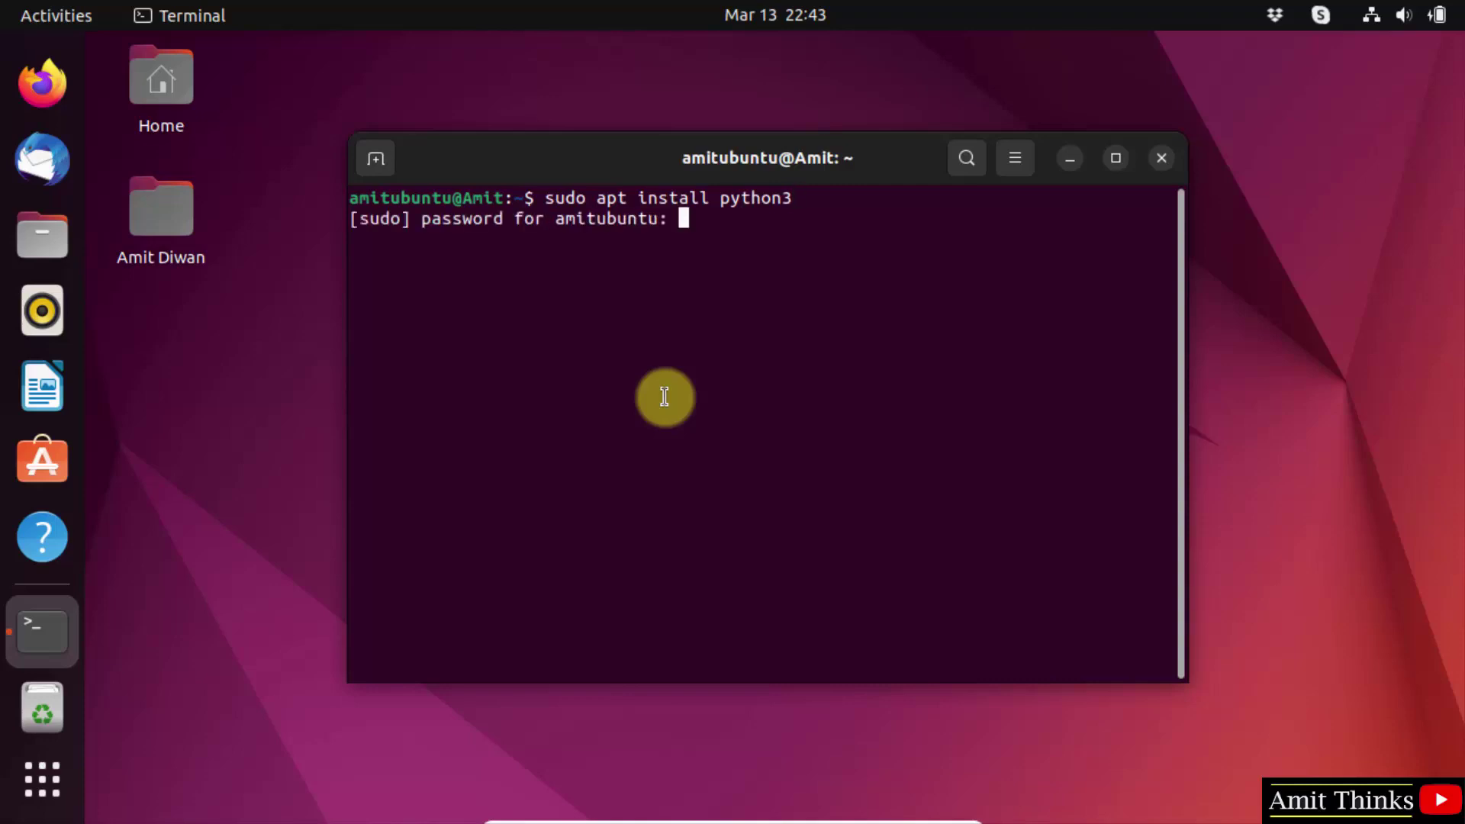
{"action": "key", "text": "Return"}
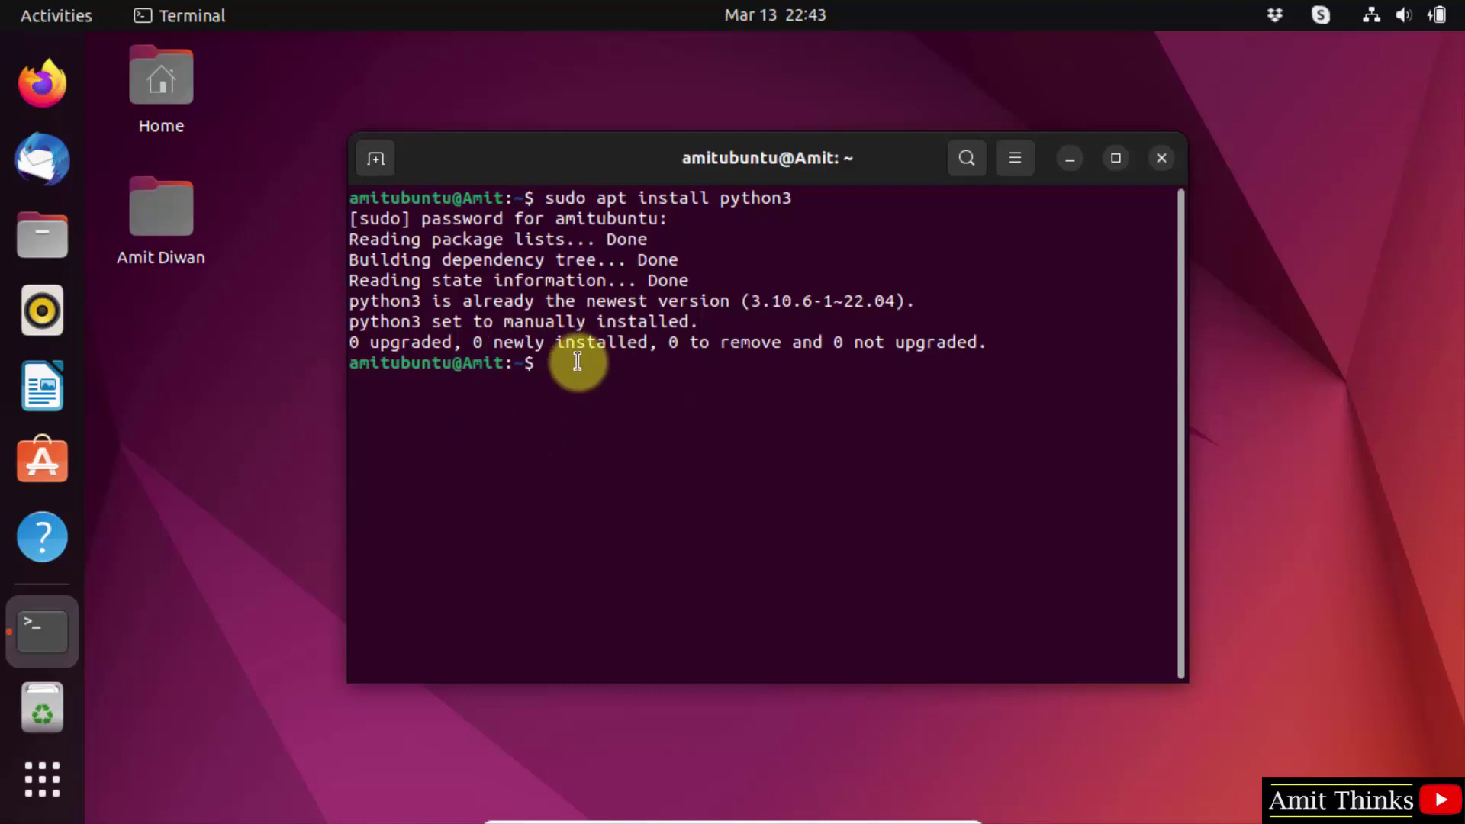
{"action": "type", "text": "sudo apt install python3-p"}
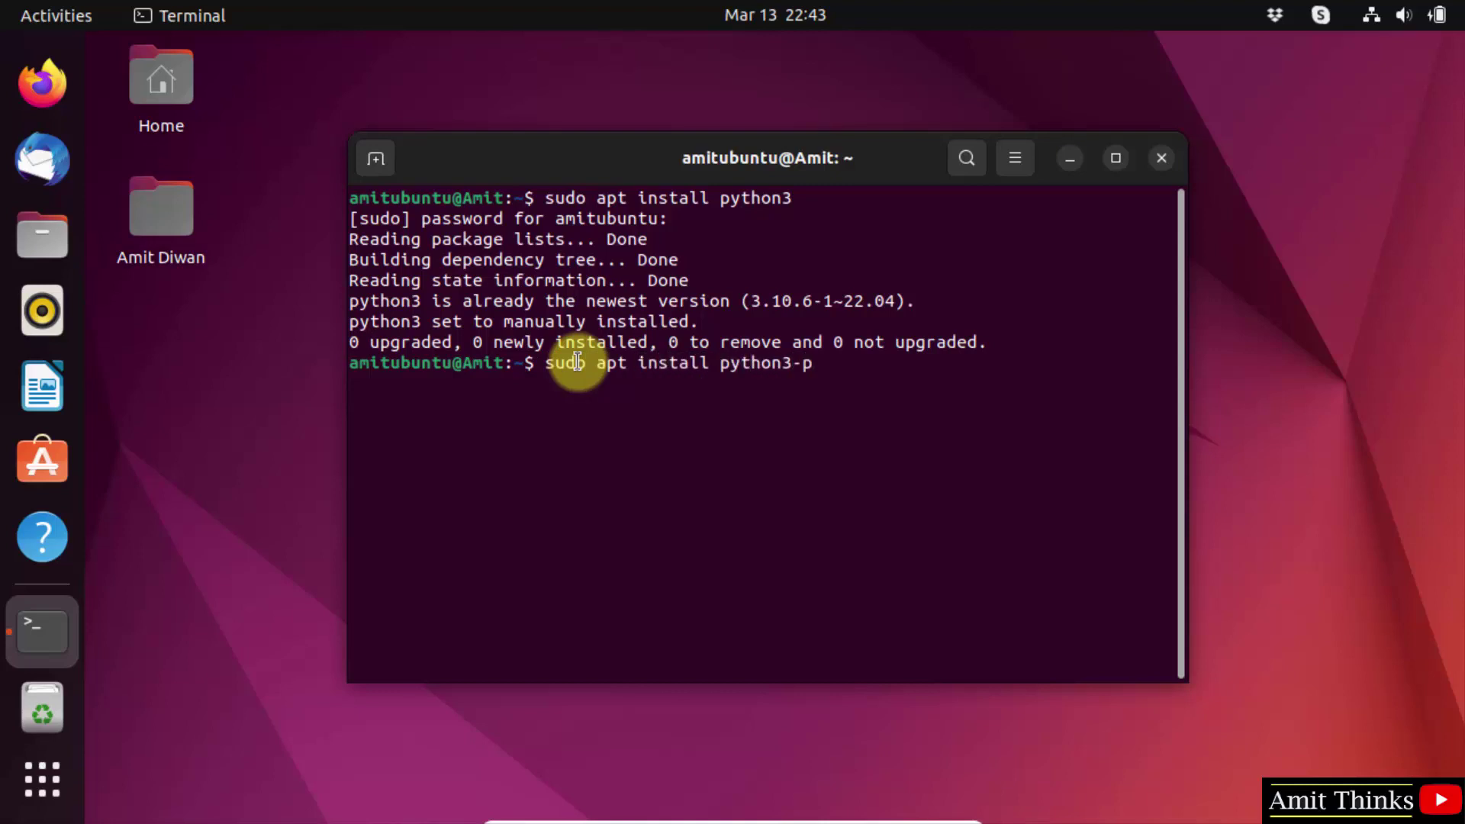
{"action": "type", "text": "ip"}
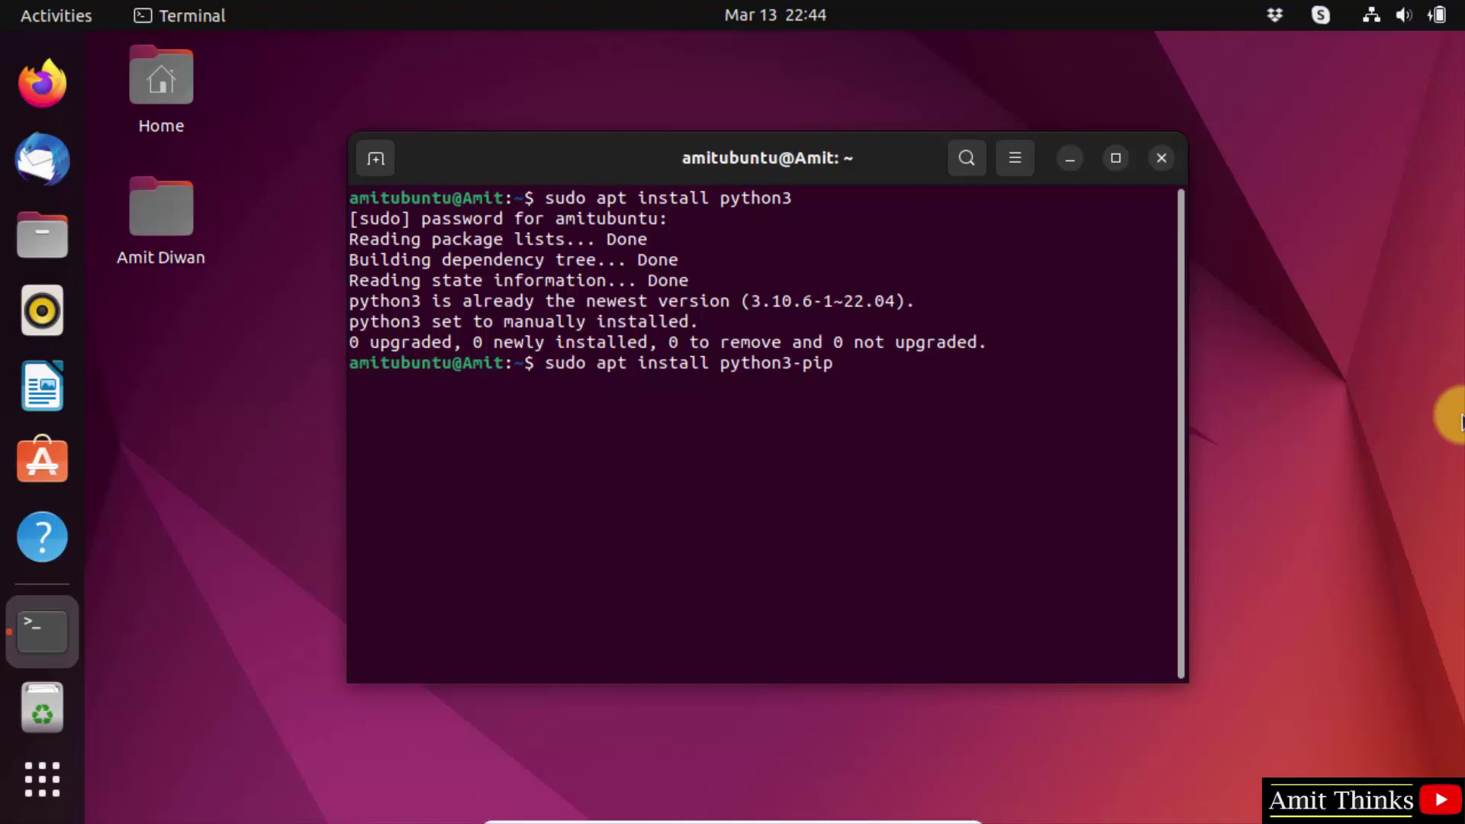
Run sudo apt install python3-pip and confirm with Y to install the packages.
{"action": "key", "text": "Return"}
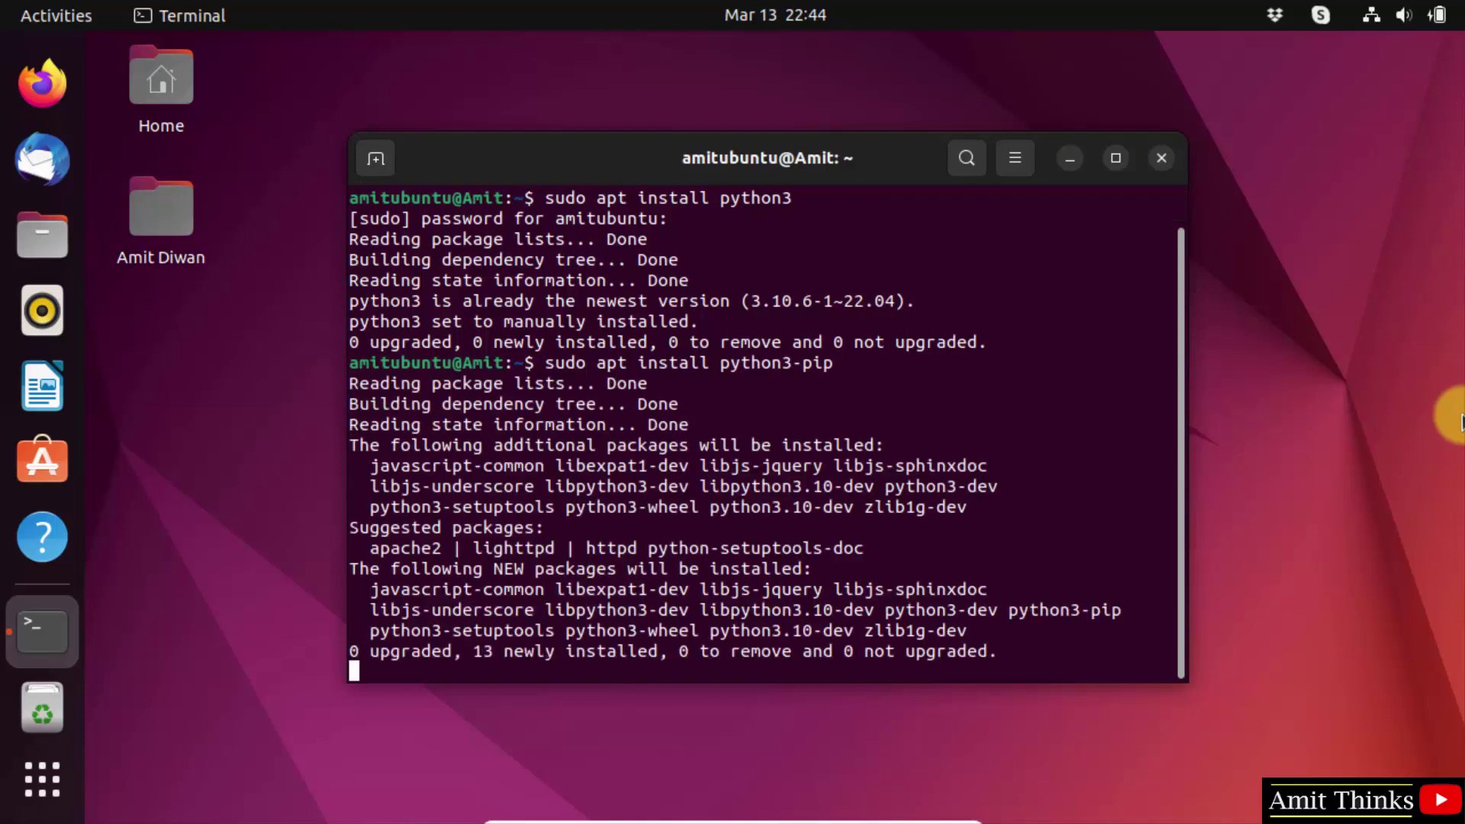
{"action": "type", "text": "Y"}
{"action": "key", "text": "Return"}
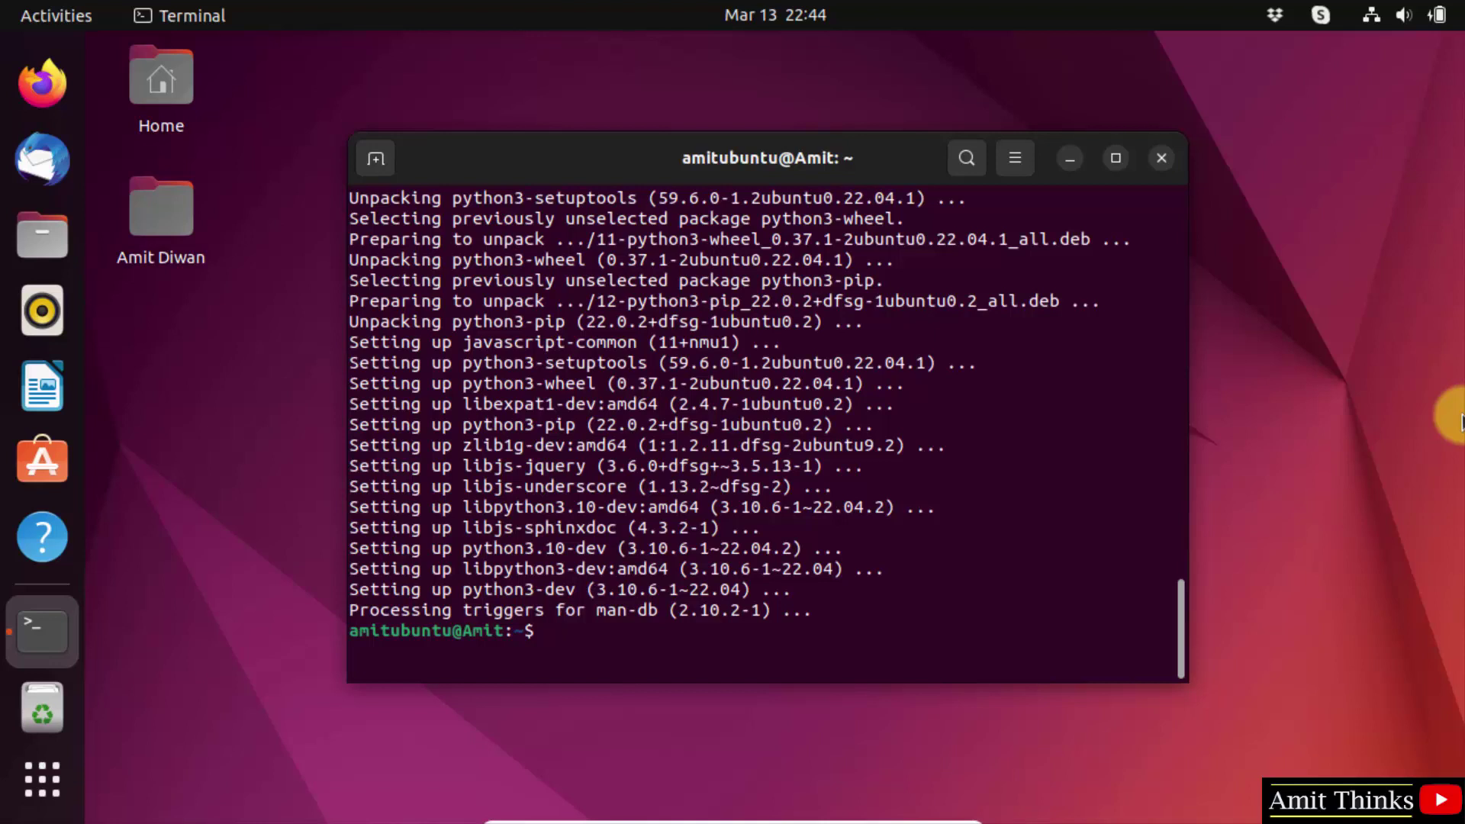
{"action": "type", "text": "python3"}
Start python3 and run a print() statement that outputs 'Amit Diwan'.
{"action": "key", "text": "Return"}
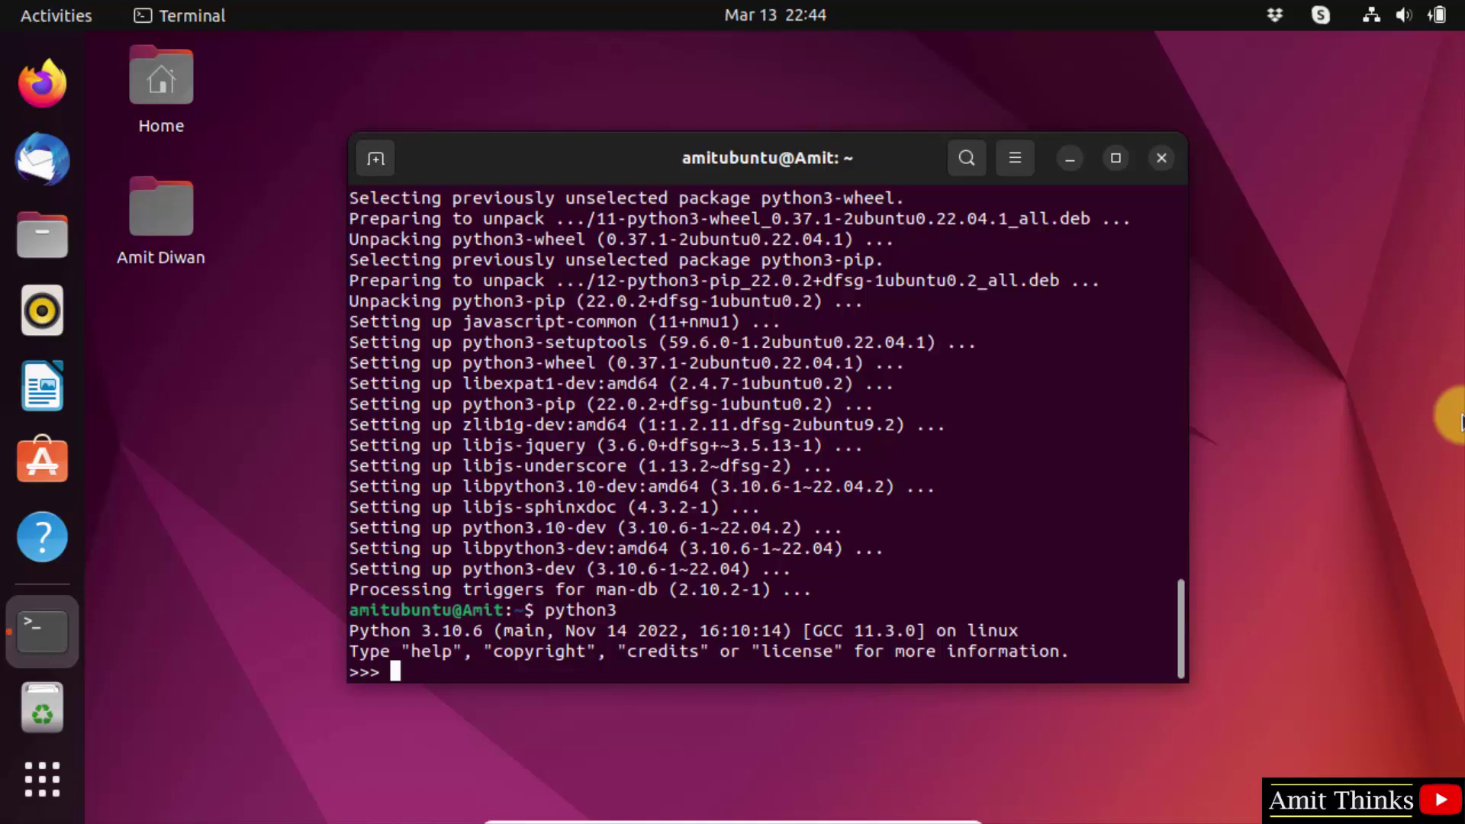
{"action": "type", "text": "print"}
{"action": "type", "text": "(\"Amit T"}
{"action": "key", "text": "BackSpace"}
{"action": "key", "text": "BackSpace"}
{"action": "key", "text": "BackSpace"}
{"action": "key", "text": "BackSpace"}
{"action": "key", "text": "BackSpace"}
{"action": "type", "text": "mit Diwan\")"}
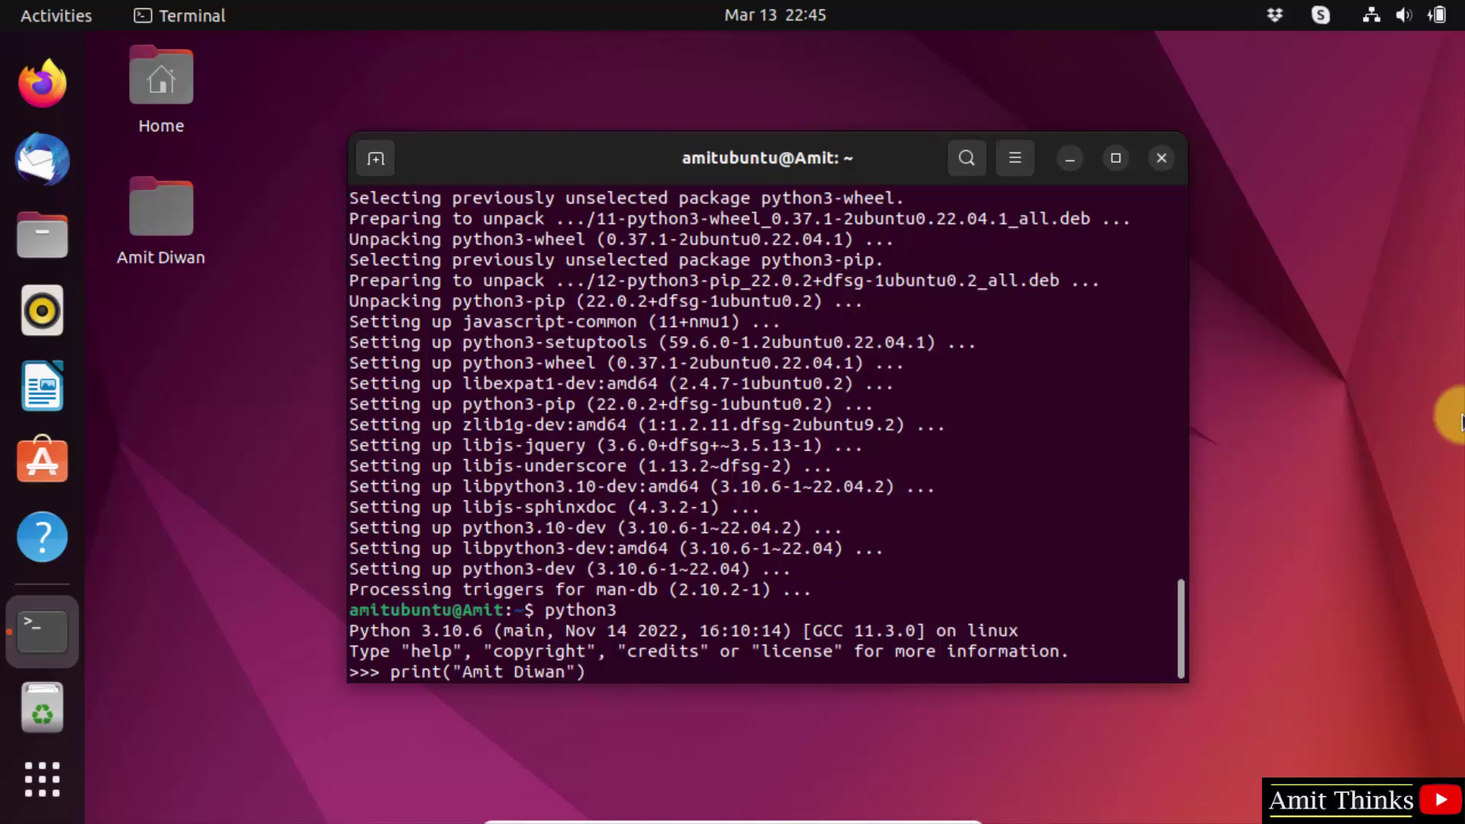
{"action": "key", "text": "Return"}
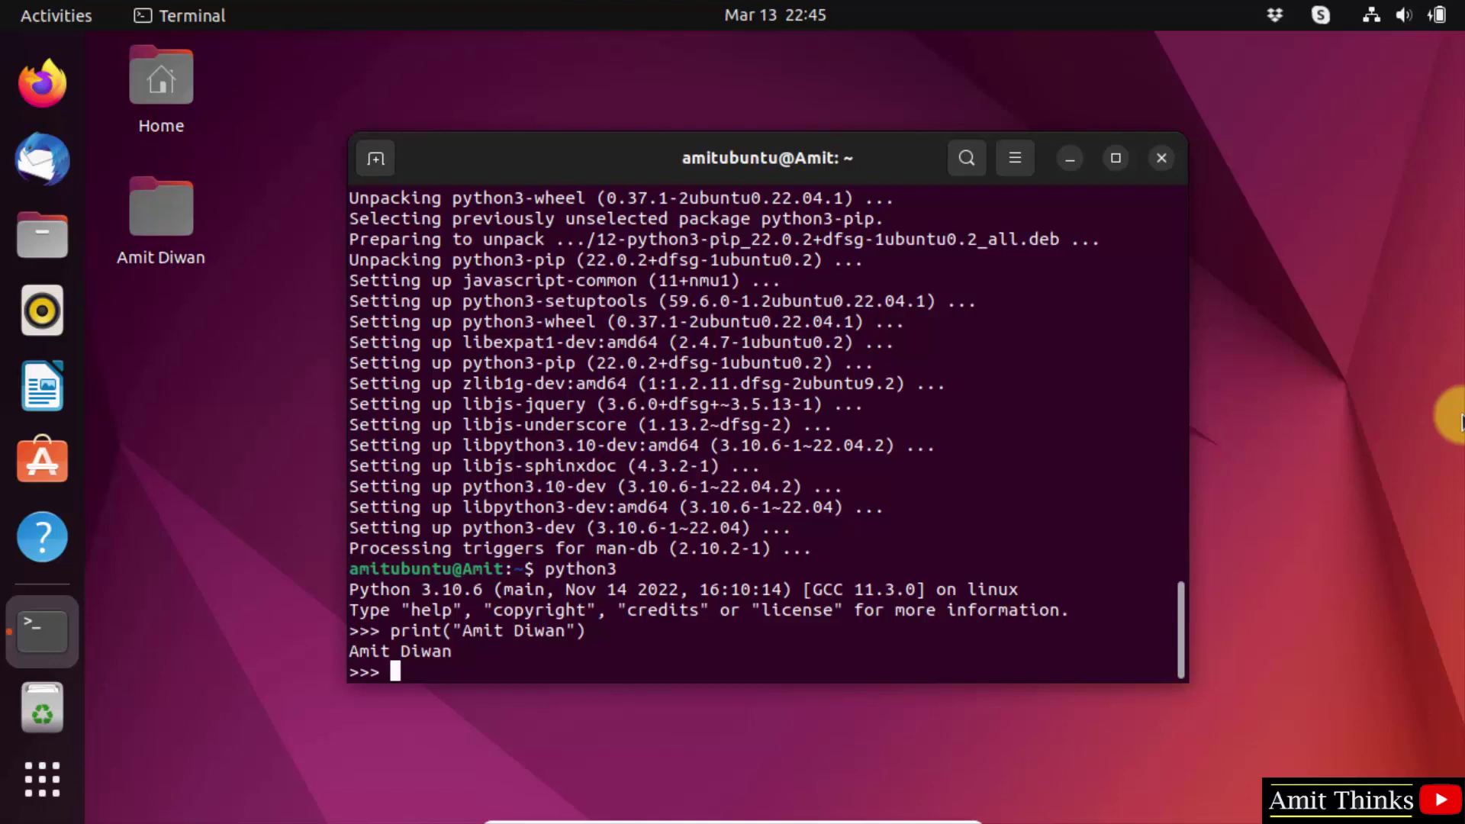
Suspend the interpreter with Ctrl+Z and run pip3 to show its usage and command list.
{"action": "key", "text": "ctrl+z"}
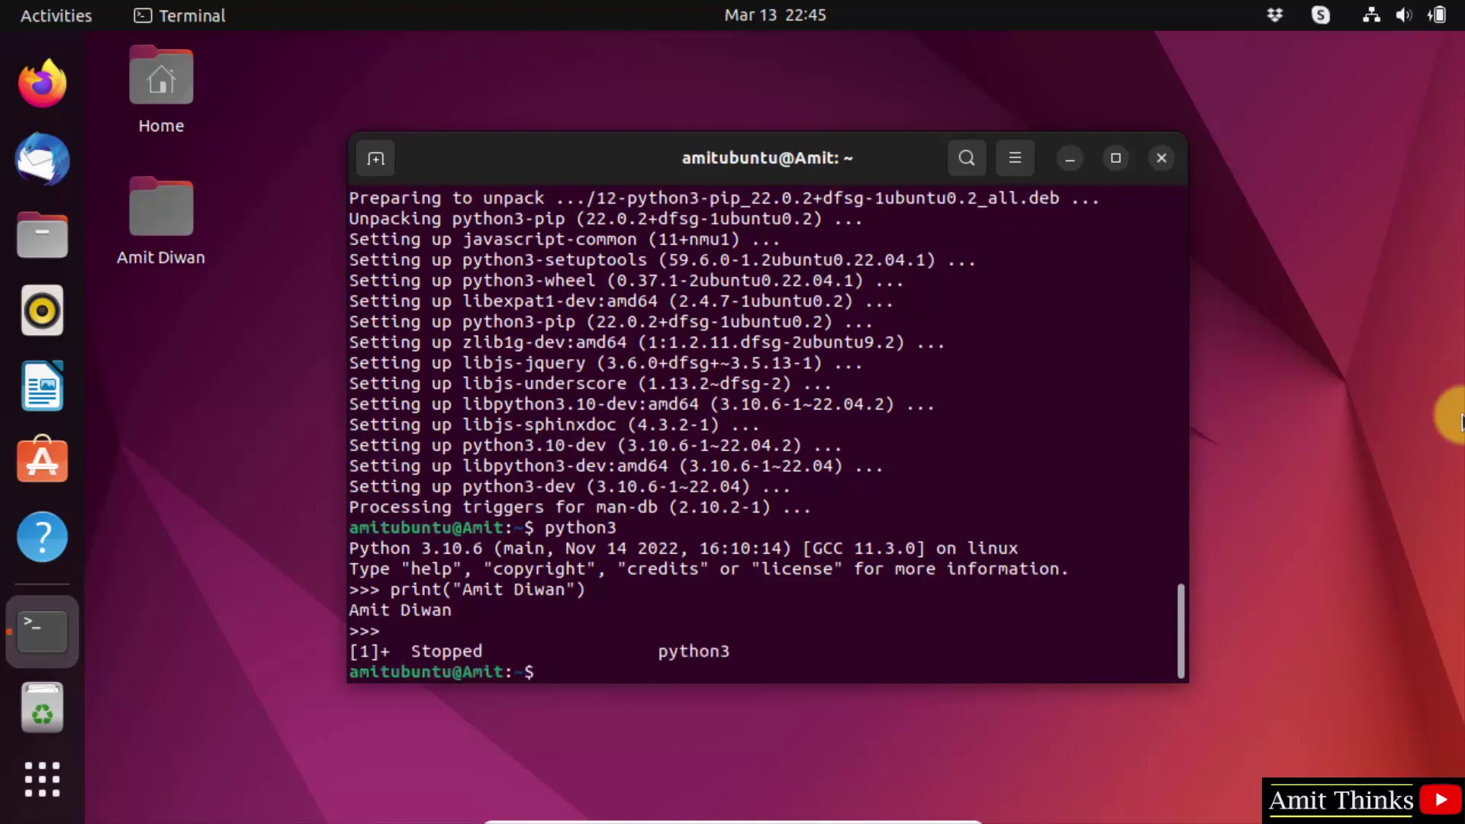
{"action": "type", "text": "pip3"}
{"action": "key", "text": "Return"}
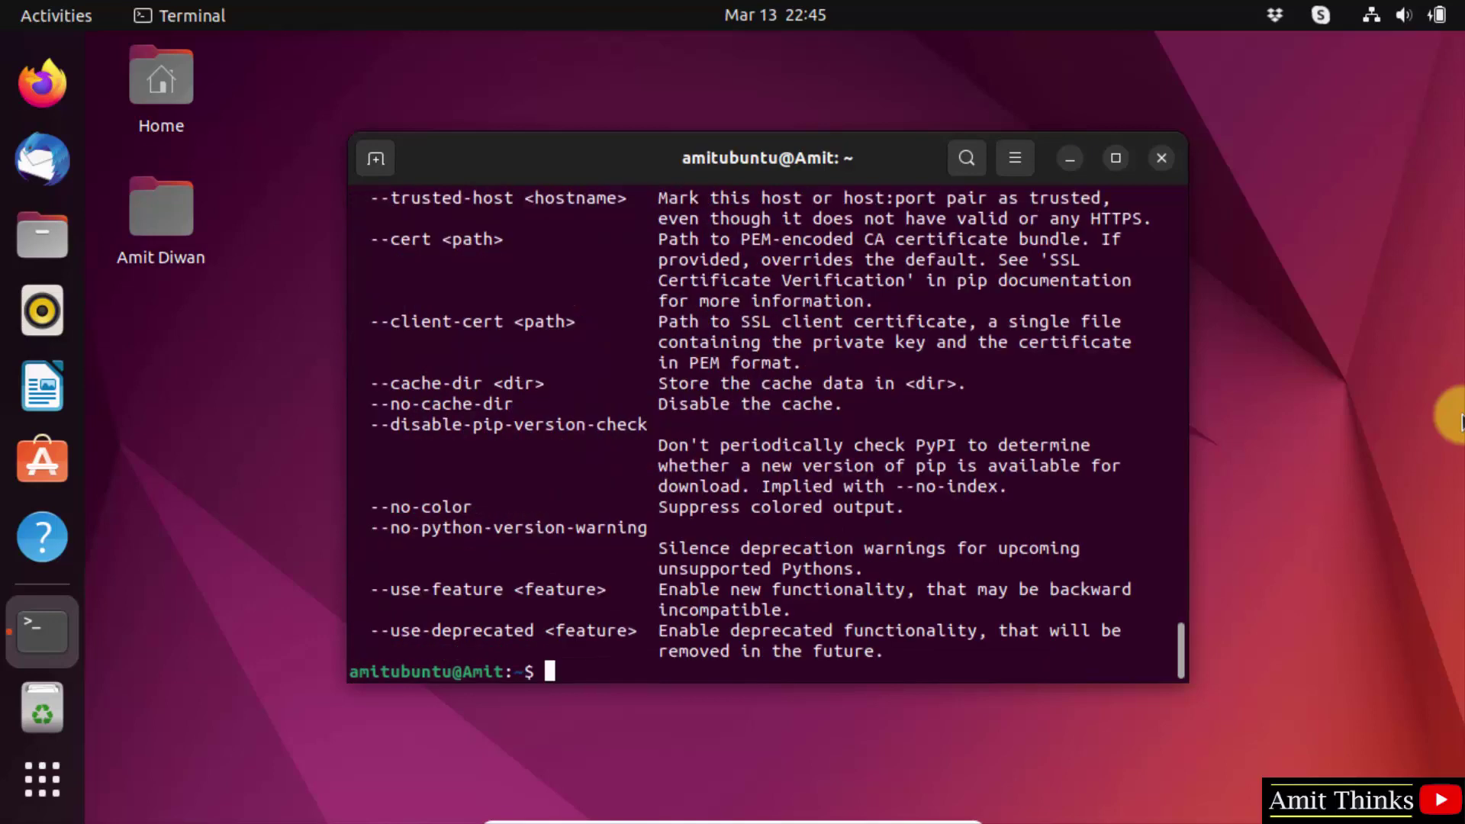
{"action": "mouse_move", "coordinate": [1181, 647]}
{"action": "left_mouse_down"}
{"action": "mouse_move", "coordinate": [1173, 496]}
{"action": "mouse_move", "coordinate": [1160, 682]}
{"action": "left_mouse_up"}
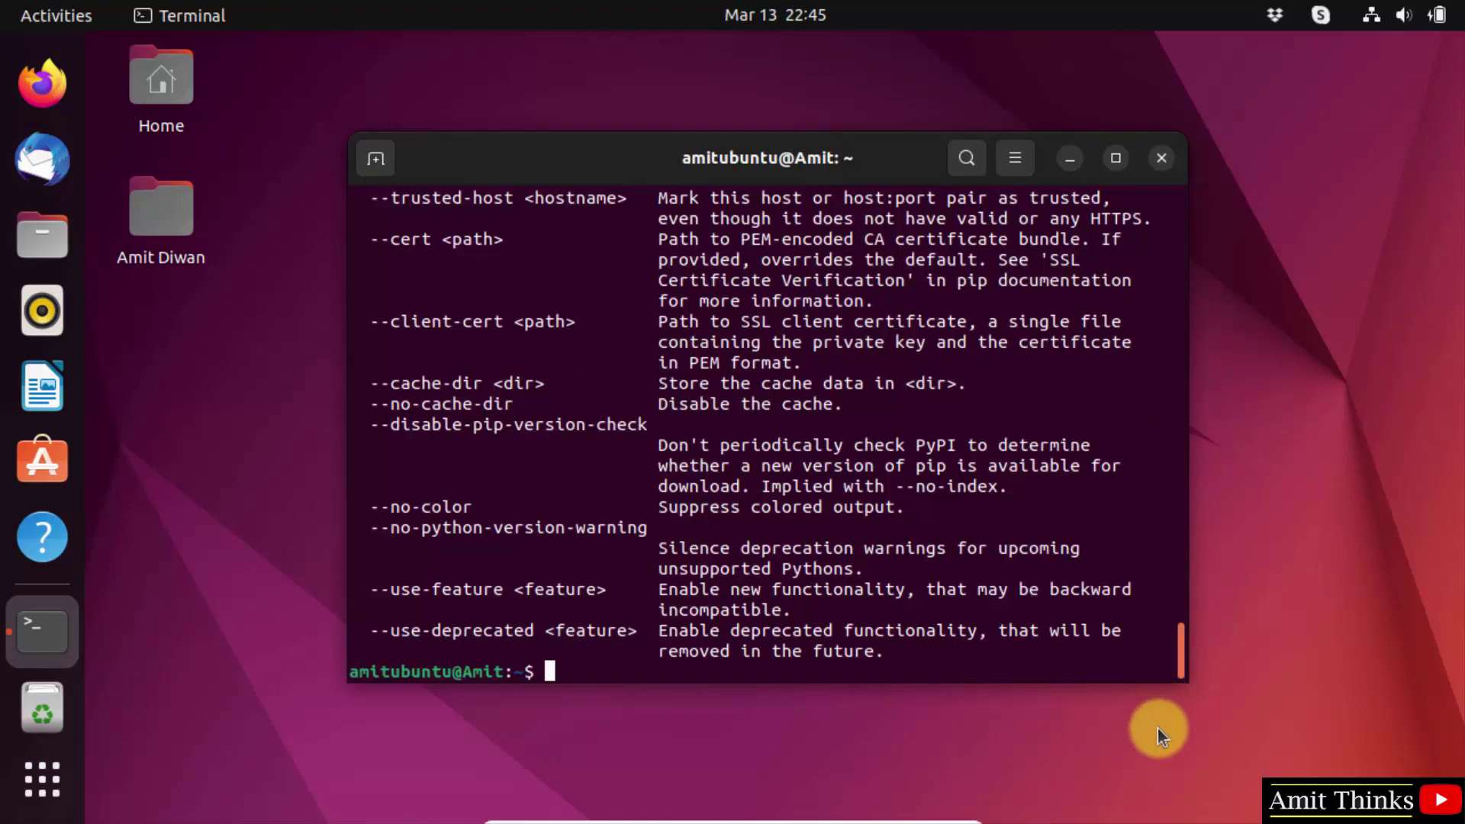
{"action": "left_click", "coordinate": [1162, 501]}
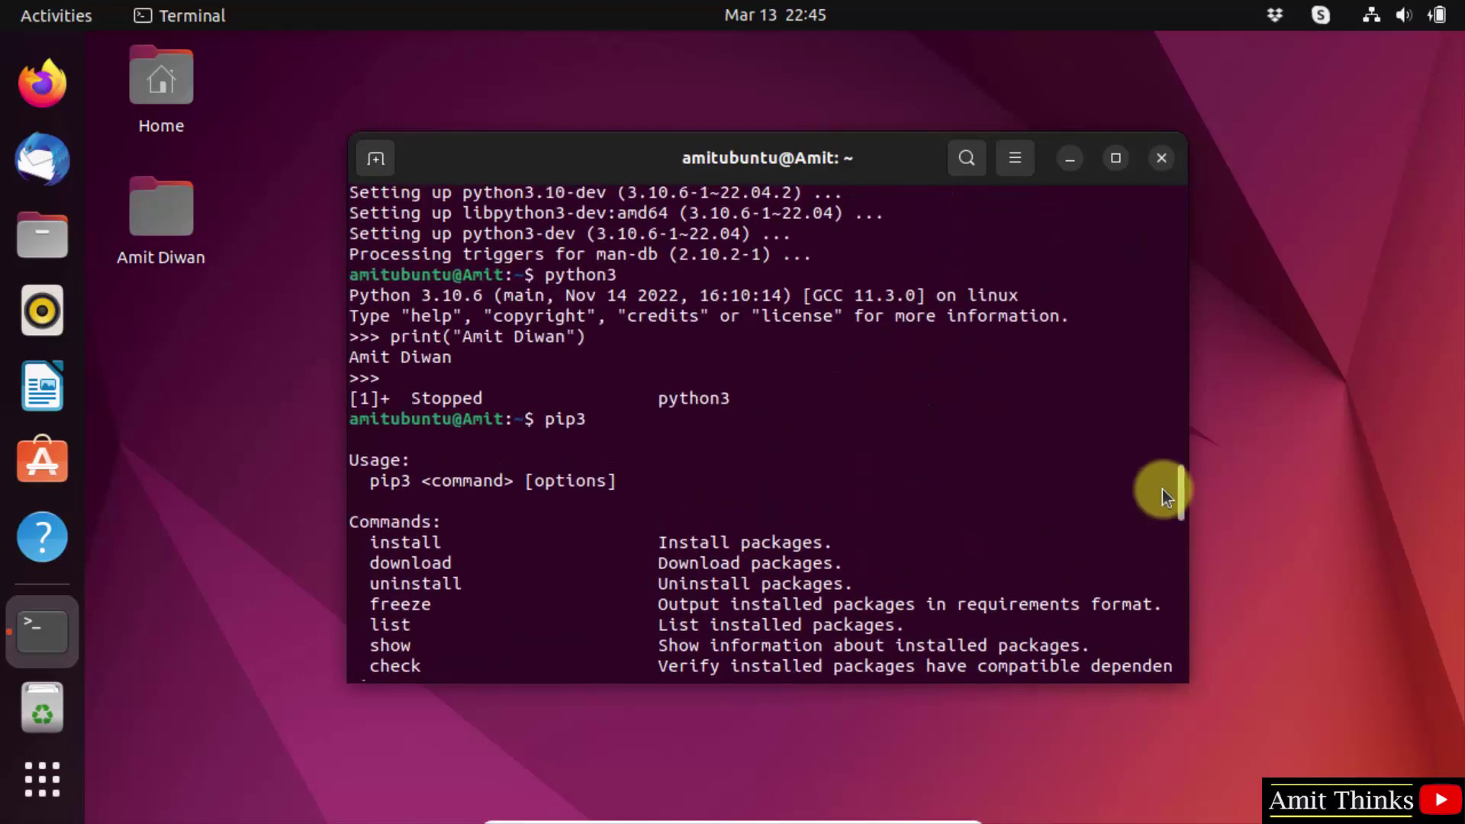